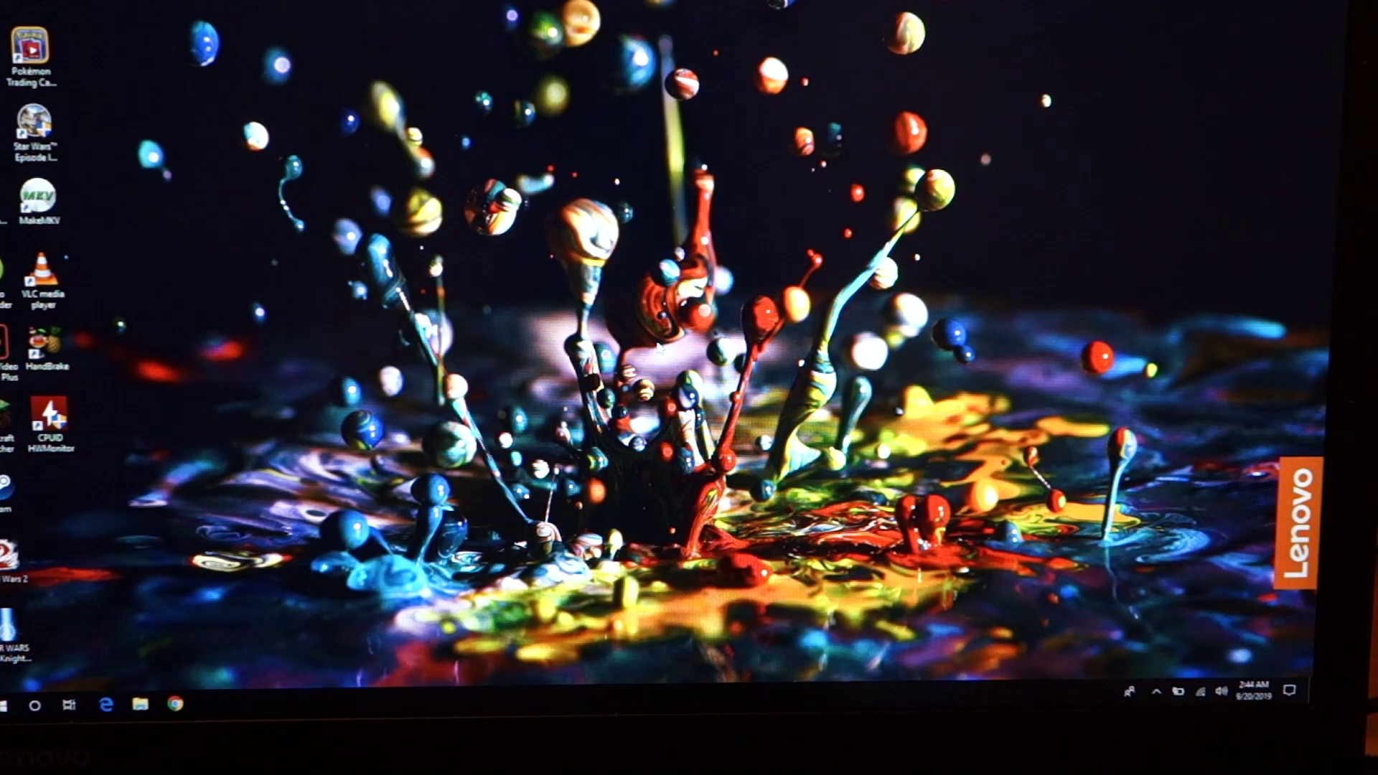
Step: Launch Intel Graphics Settings from the desktop right-click menu
right_click(634, 482)
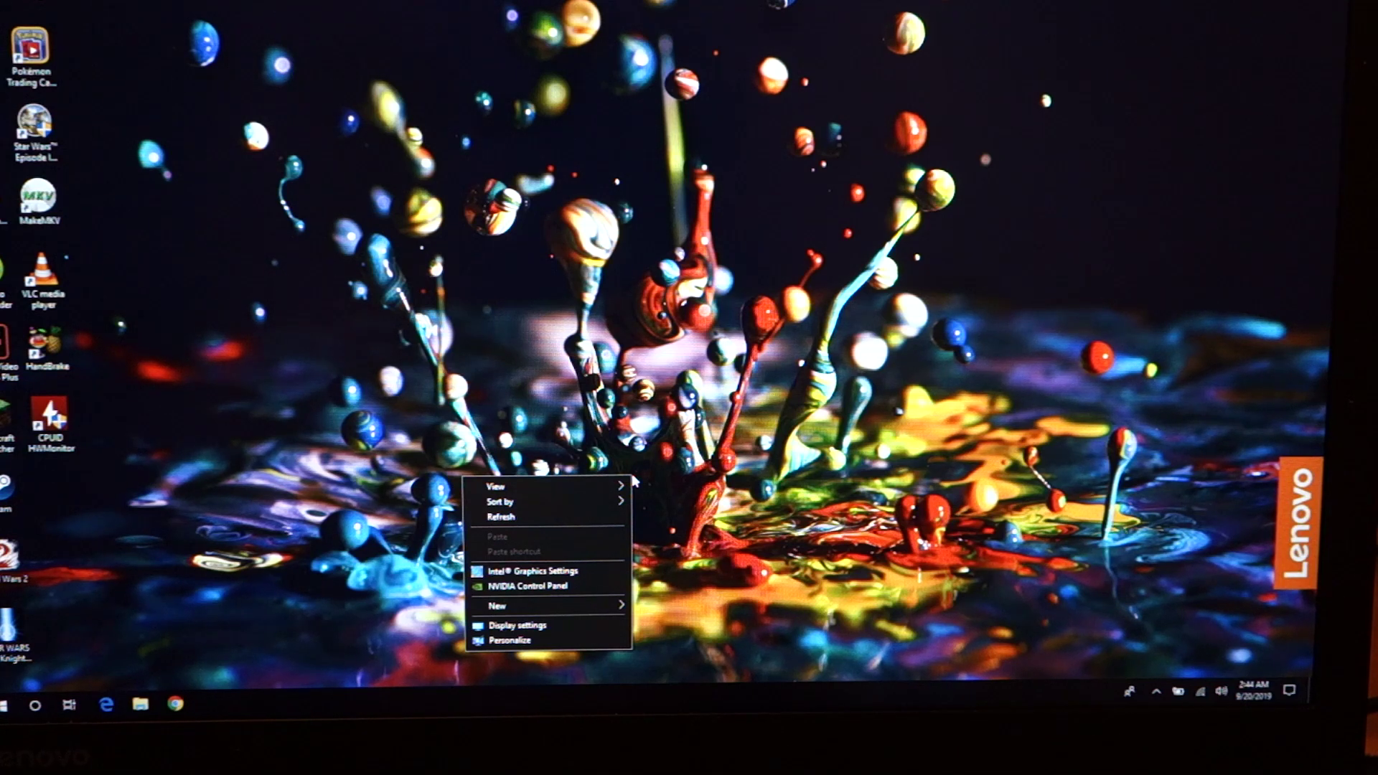
mouse_move(544, 486)
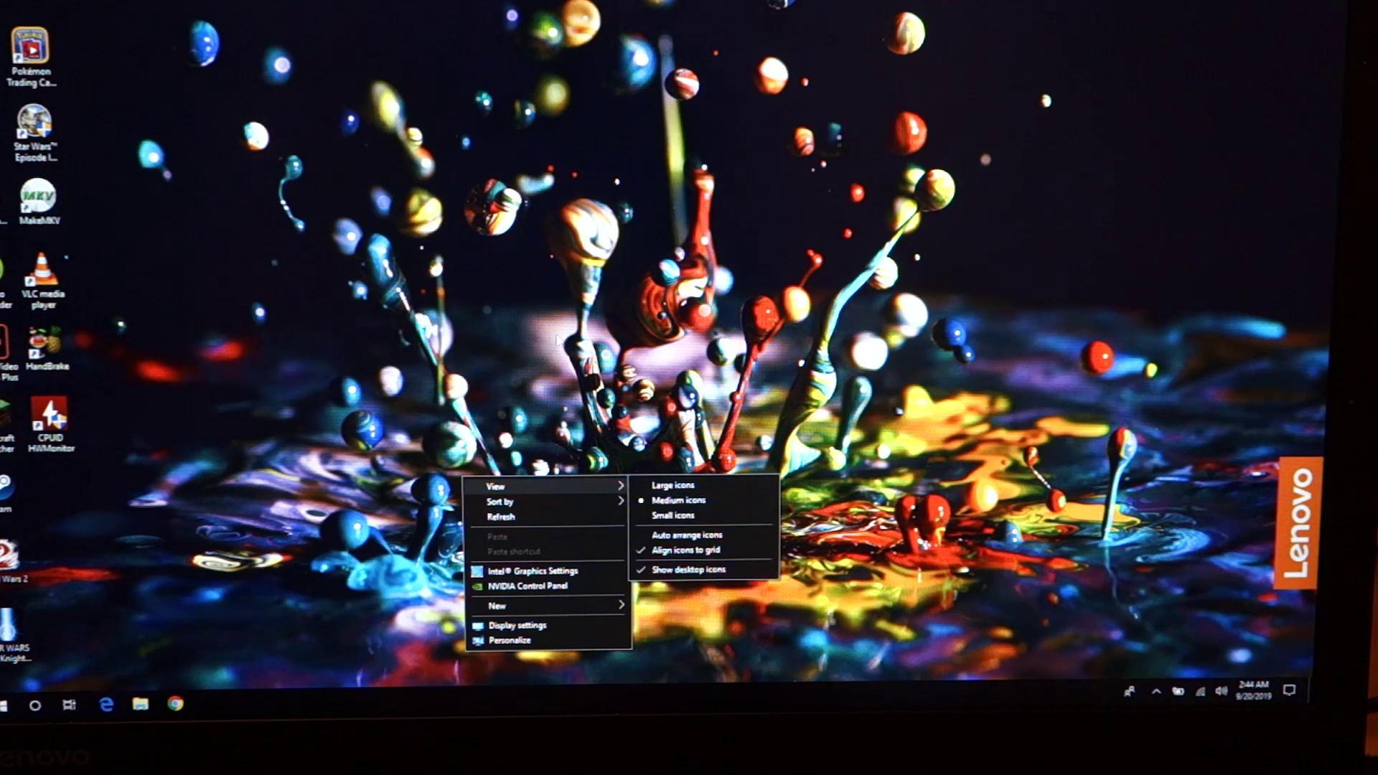
left_click(719, 482)
right_click(417, 222)
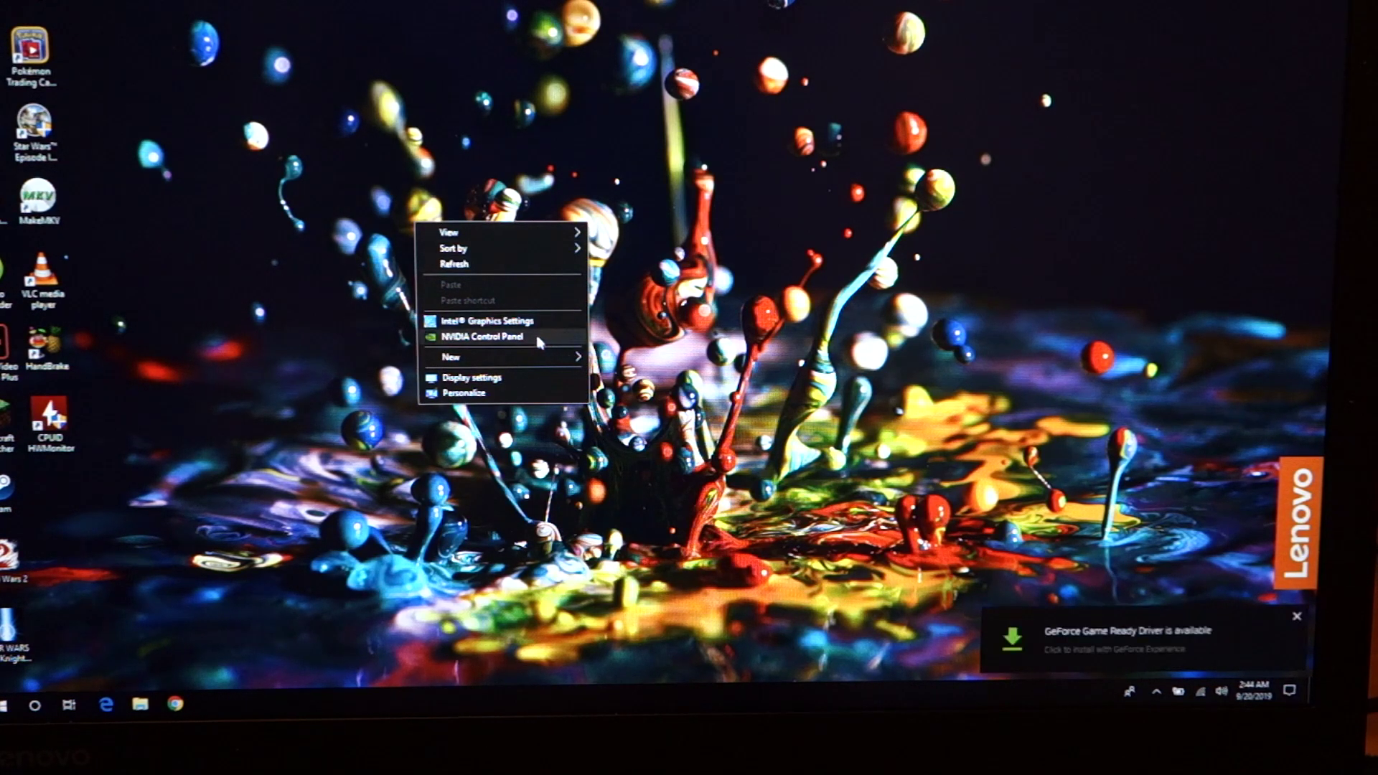
left_click(527, 324)
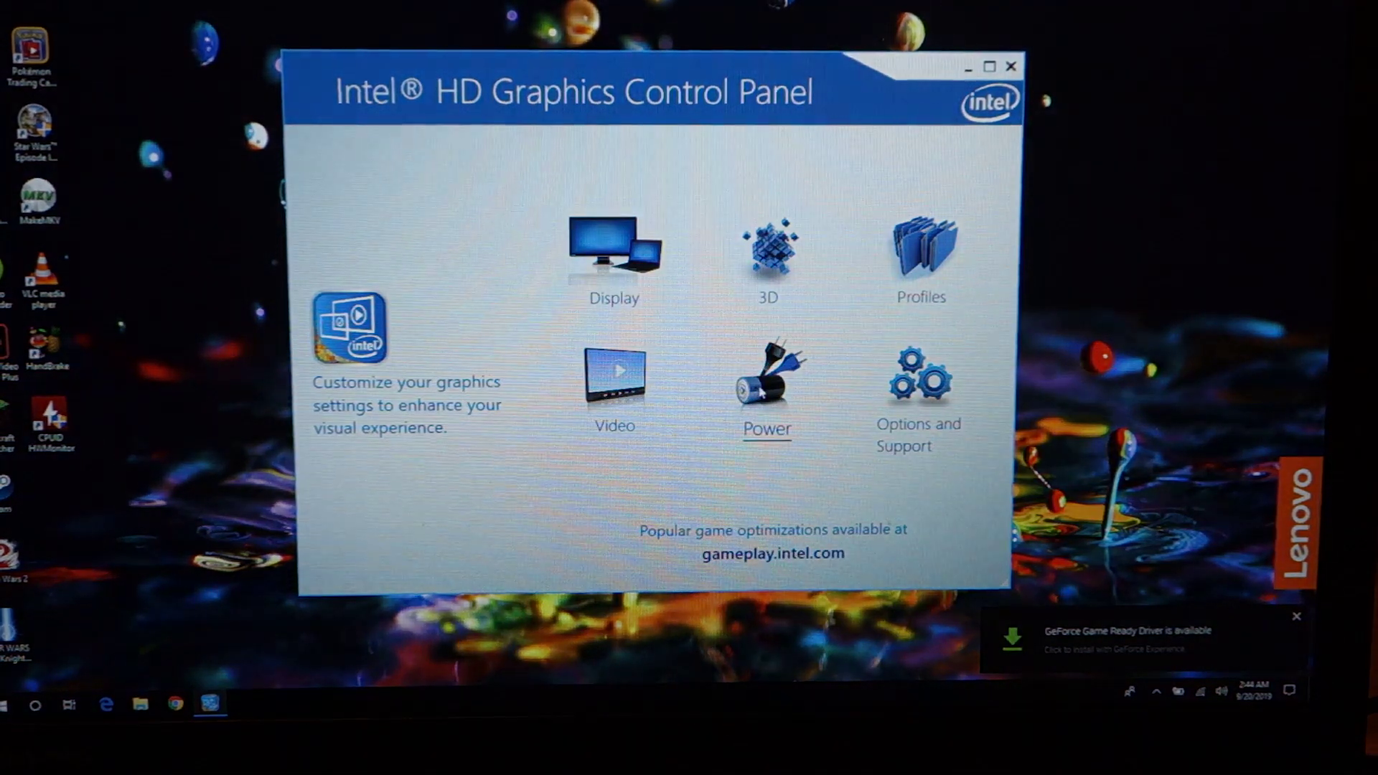
Step: Set Display Refresh Rate Switching to Disable in Power settings, then apply and confirm
left_click(743, 386)
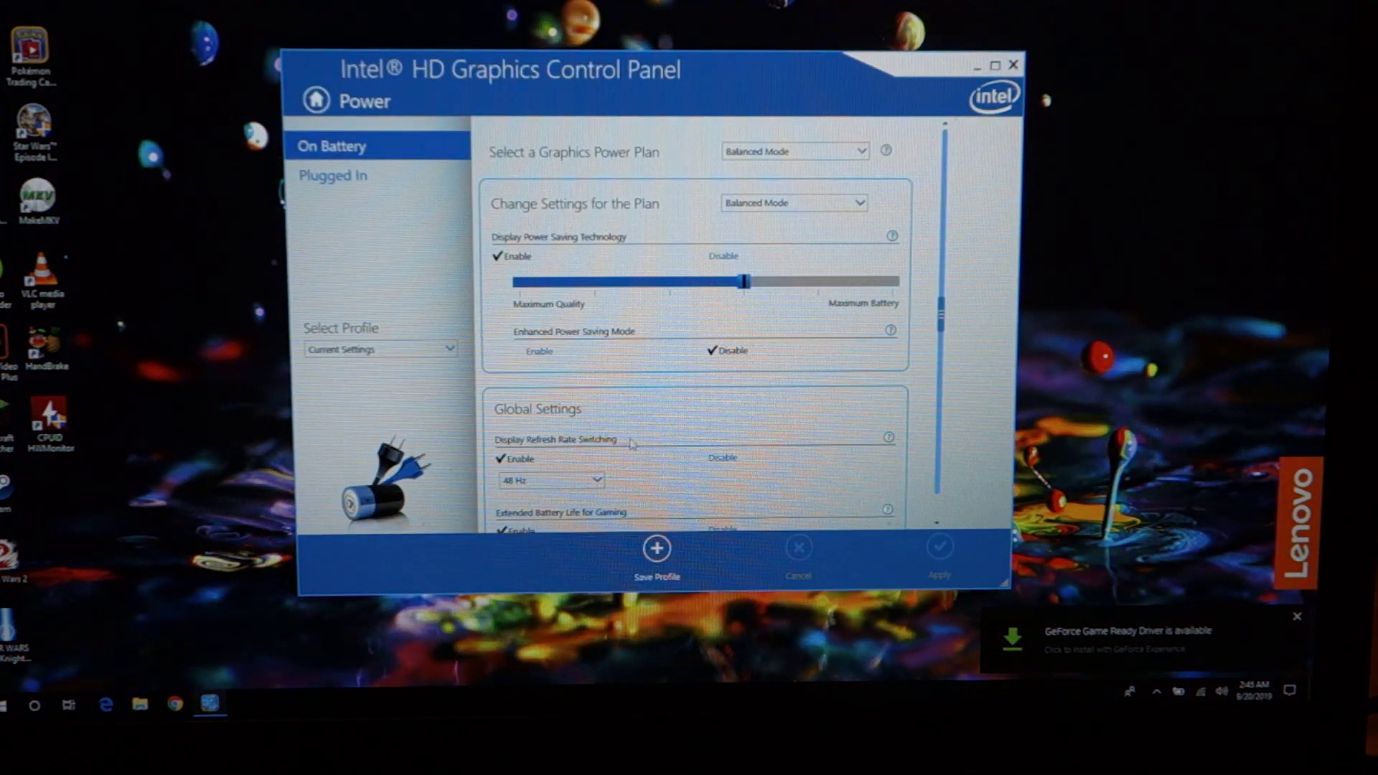
scroll(635, 444, "down", 1)
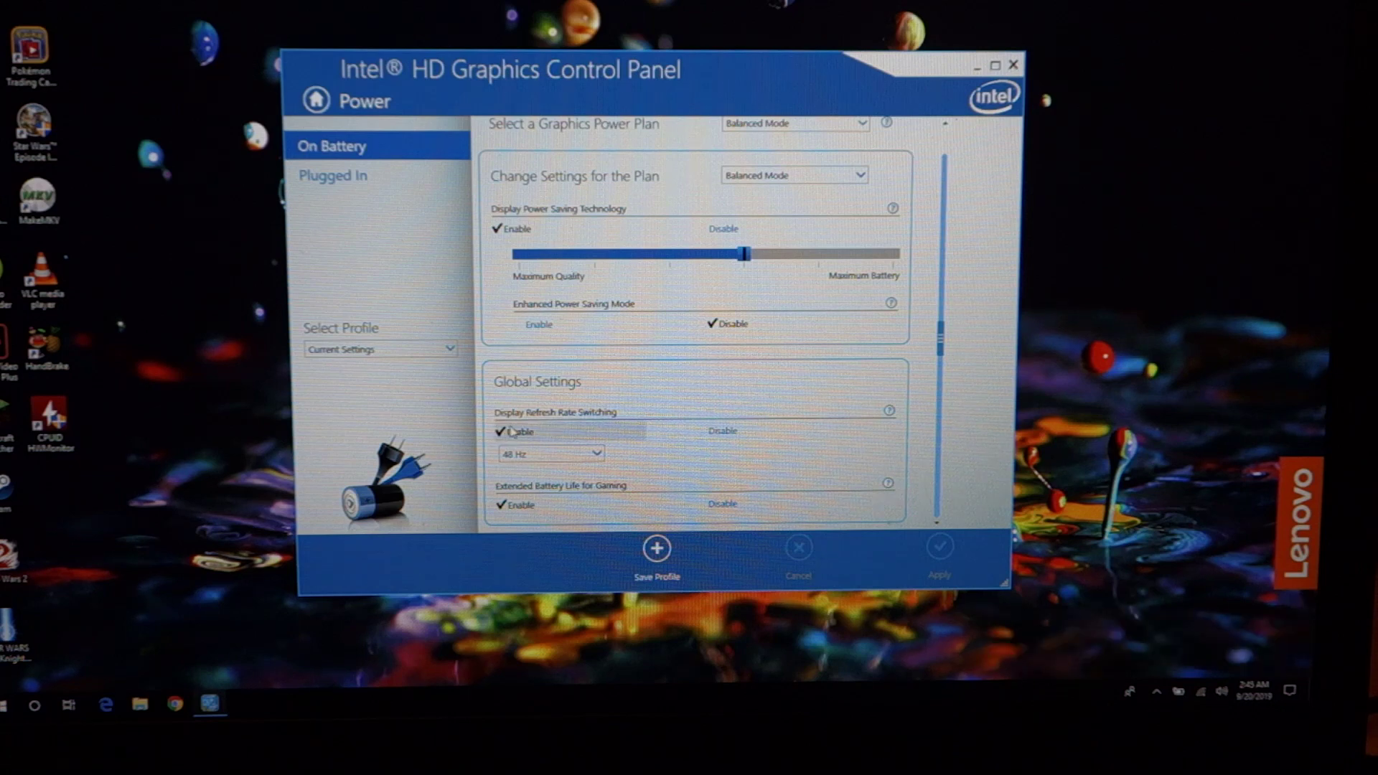
left_click(716, 431)
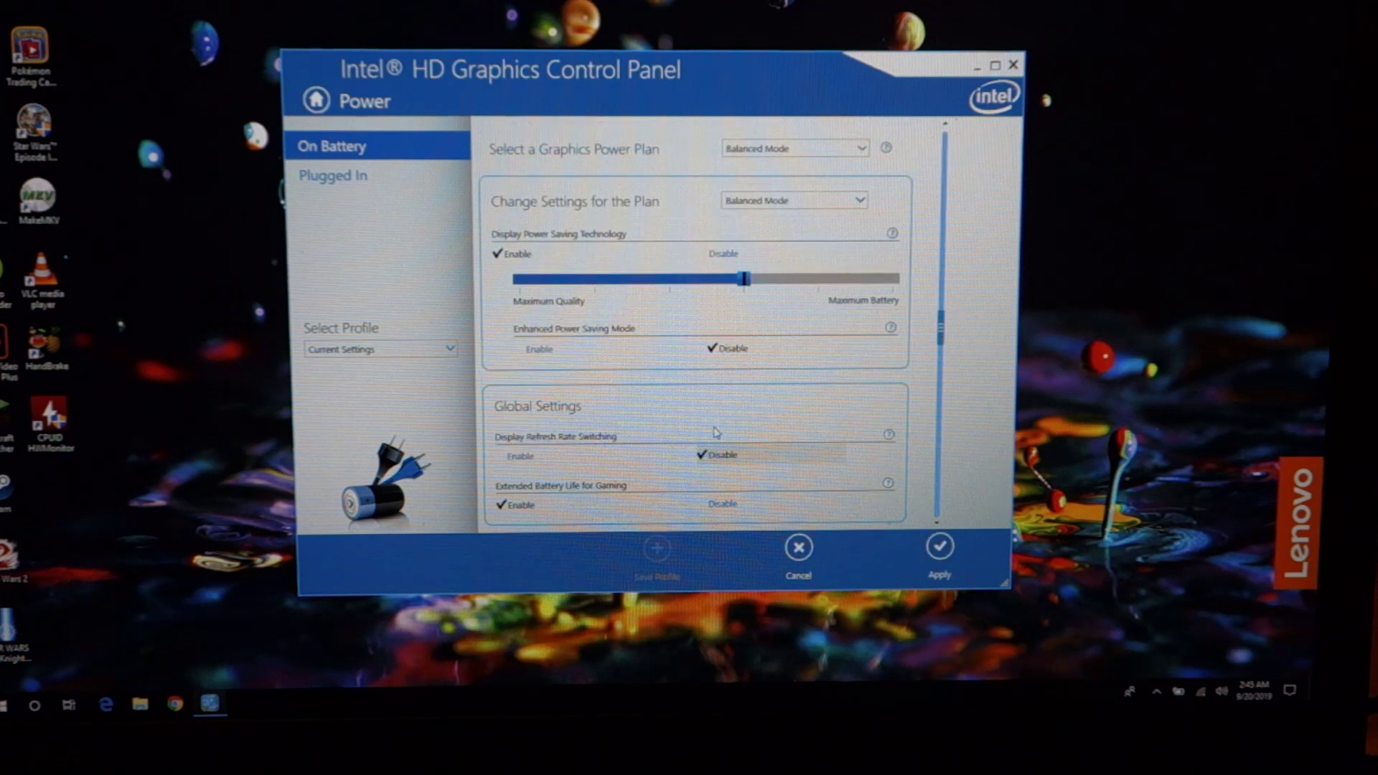
left_click(940, 546)
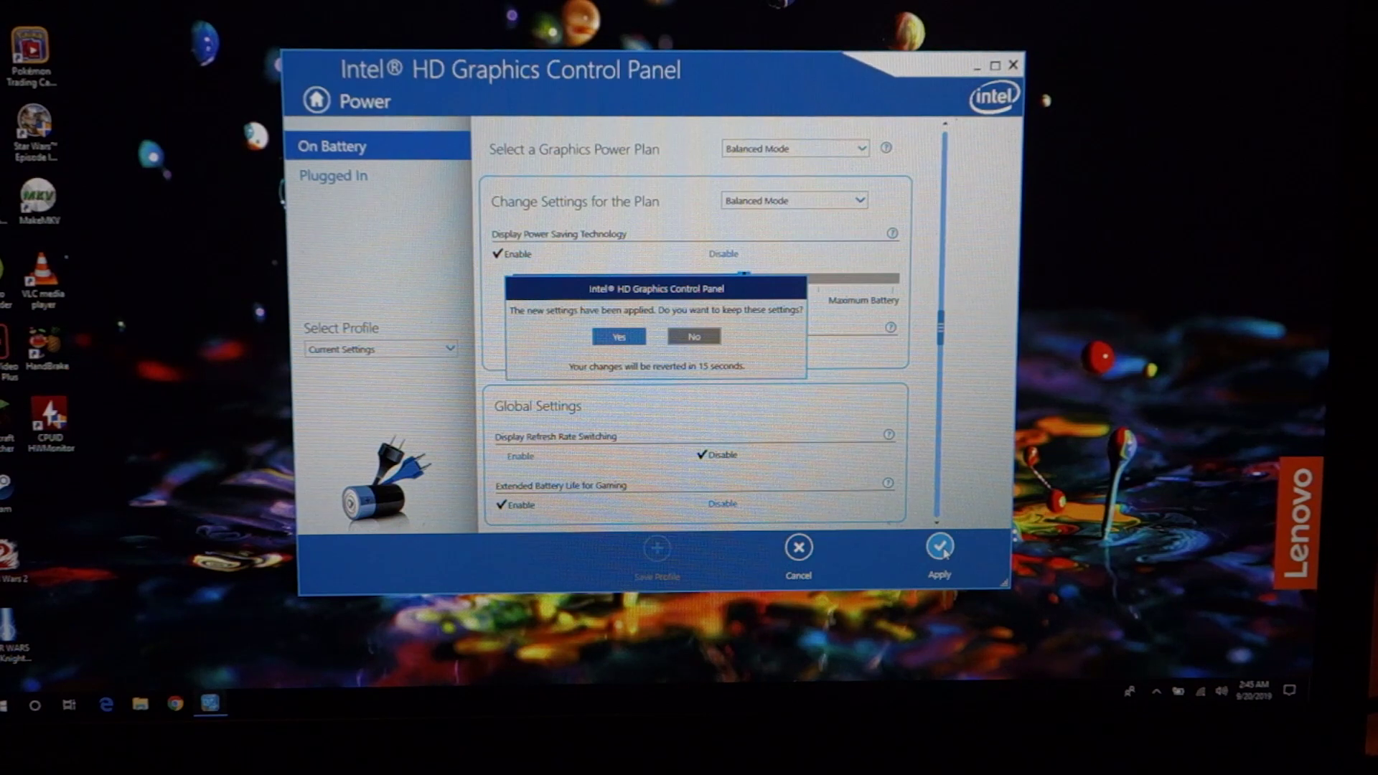
left_click(618, 337)
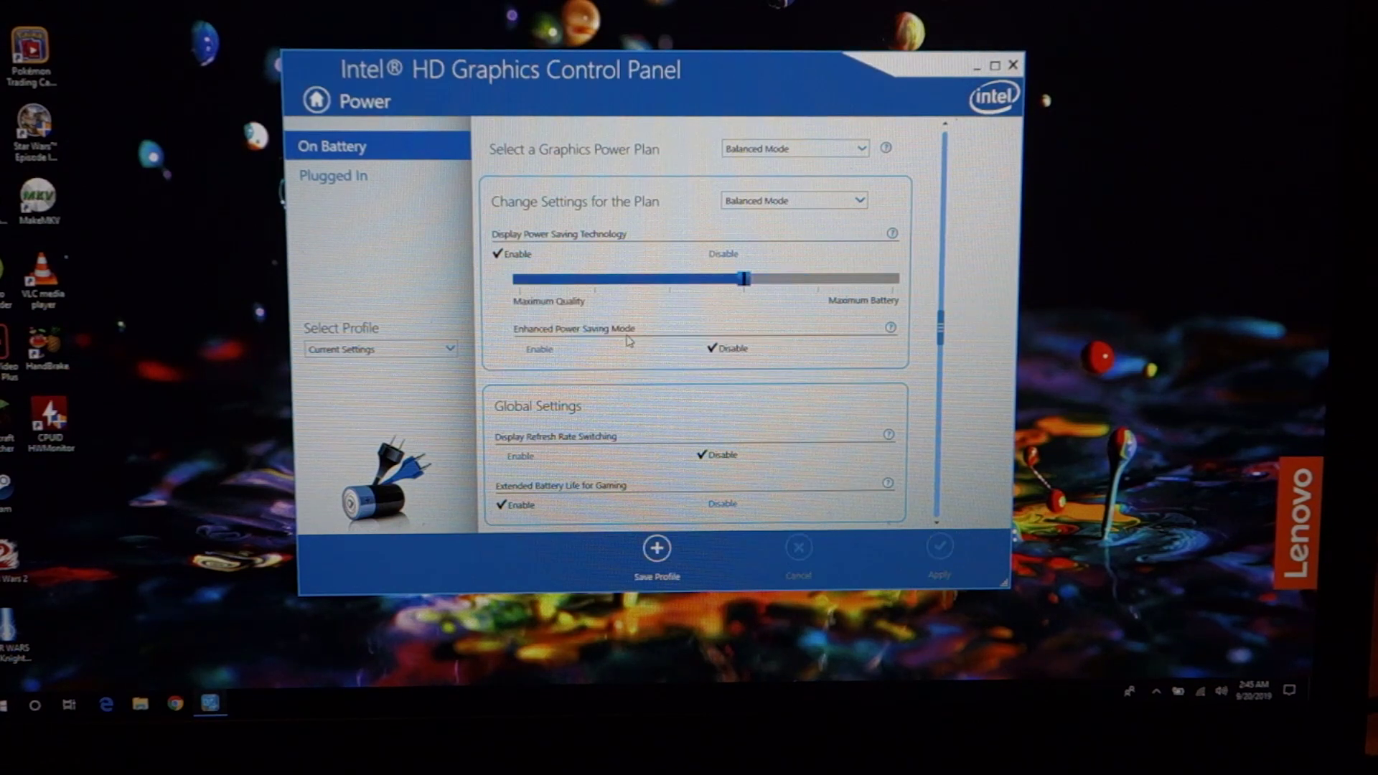